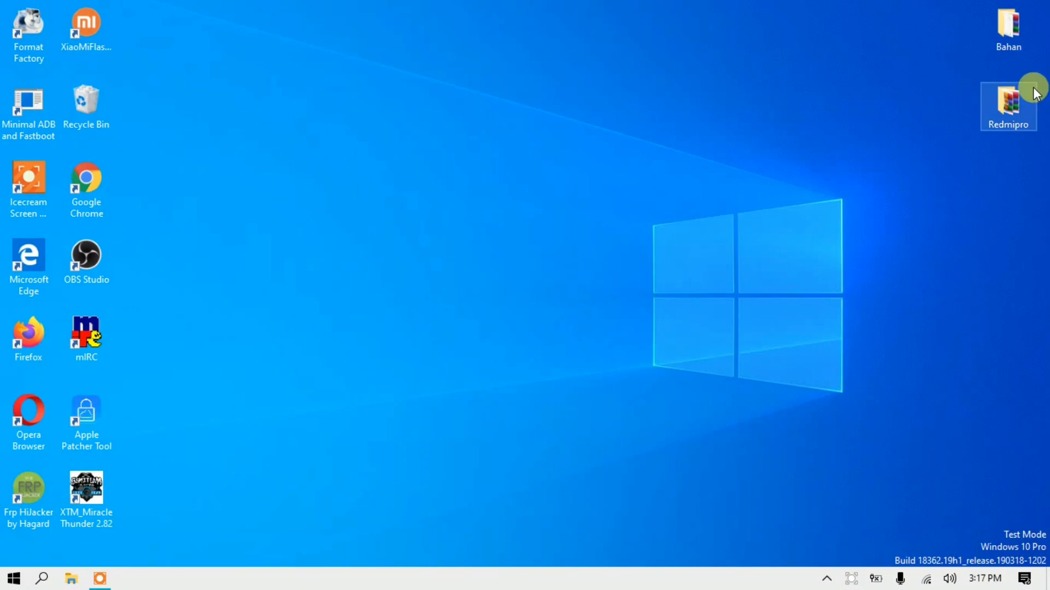
- Open the Redmipro desktop folder and launch MTK-v1.0.14.exe from the MTK_Drivers.zip archive
double_click(1000, 108)
left_click_drag(913, 176, 895, 95)
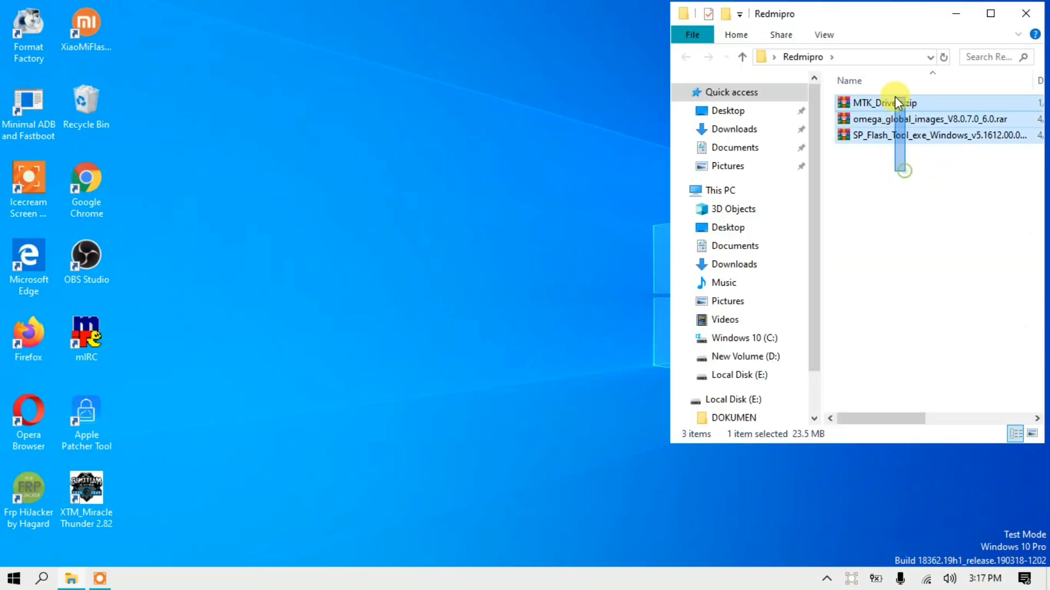
left_click(902, 226)
left_click(883, 103)
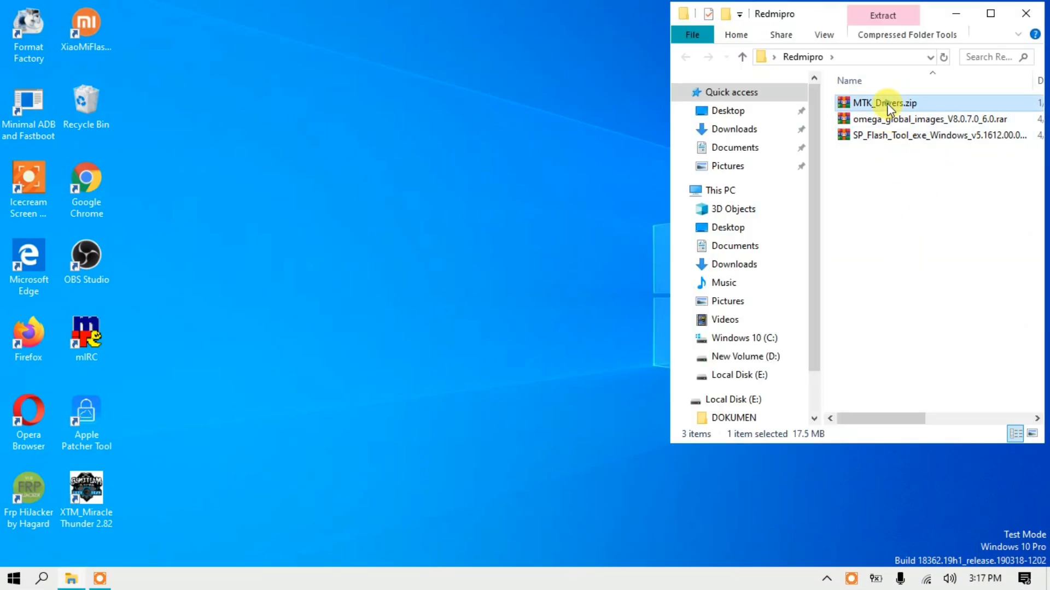
double_click(876, 104)
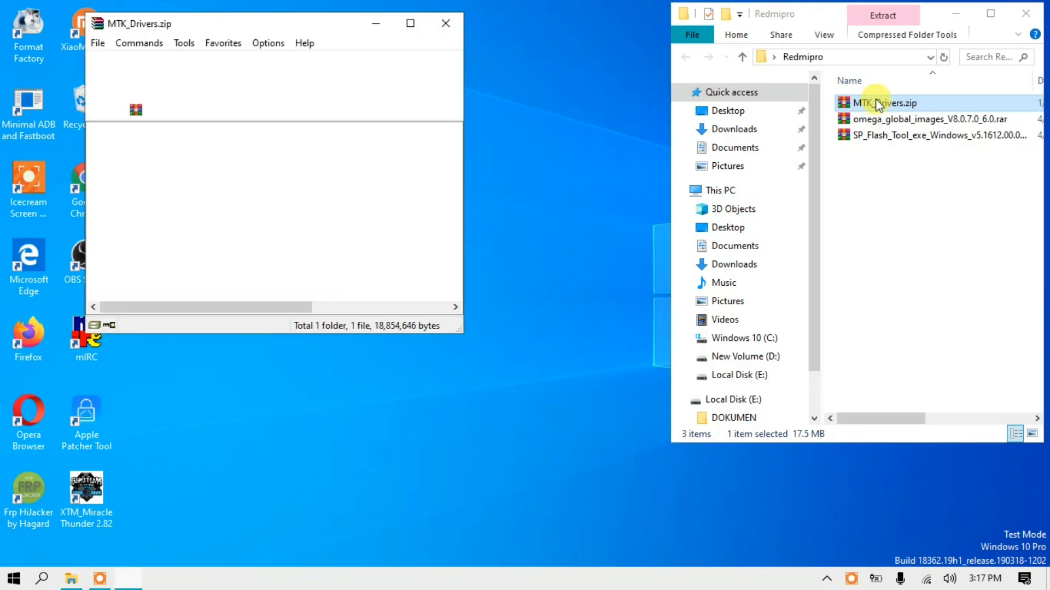
left_click(134, 180)
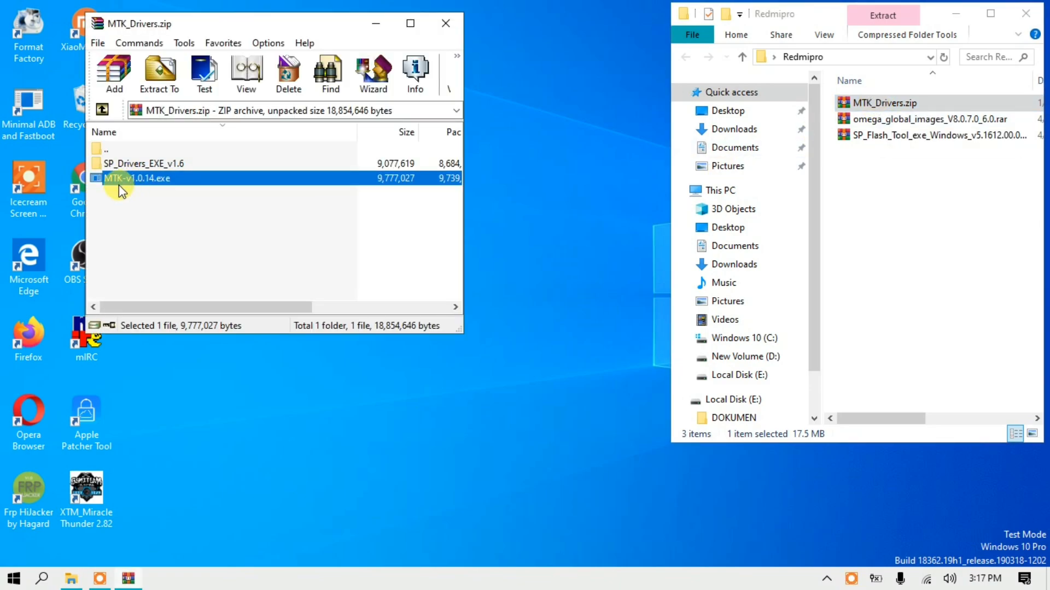
double_click(133, 185)
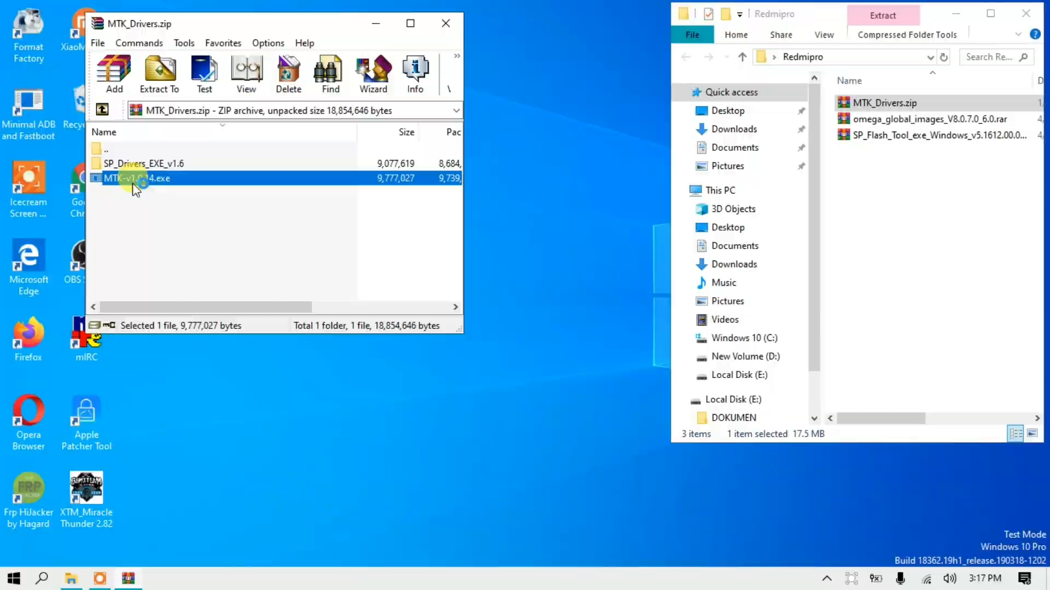
- Complete the LenovoUsbDriver 1.0.14 setup, allowing the unverified driver software to install anyway, and close the driver archive
left_click(601, 414)
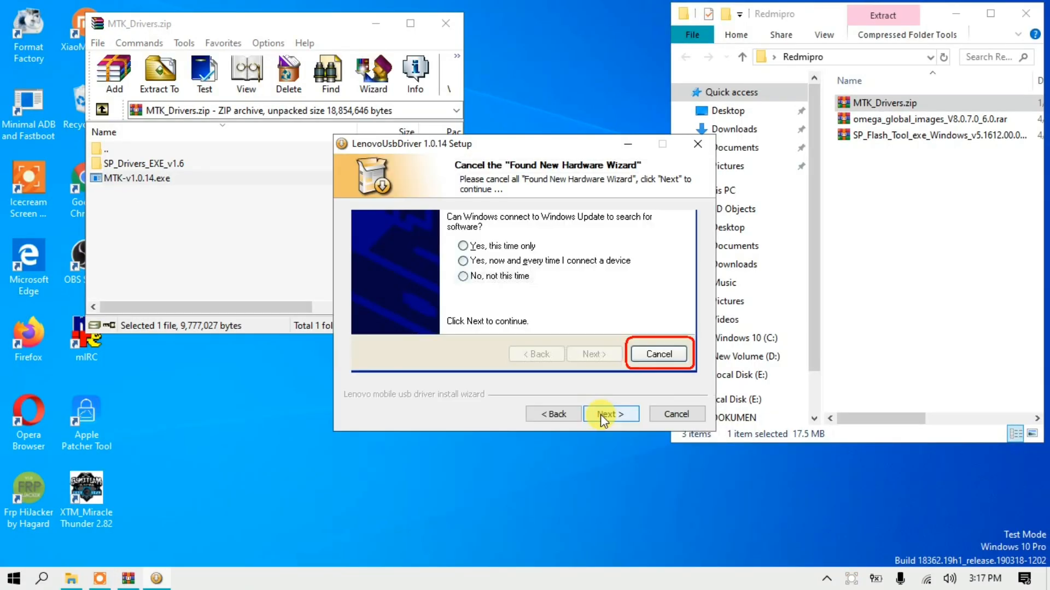
left_click(601, 414)
left_click(600, 414)
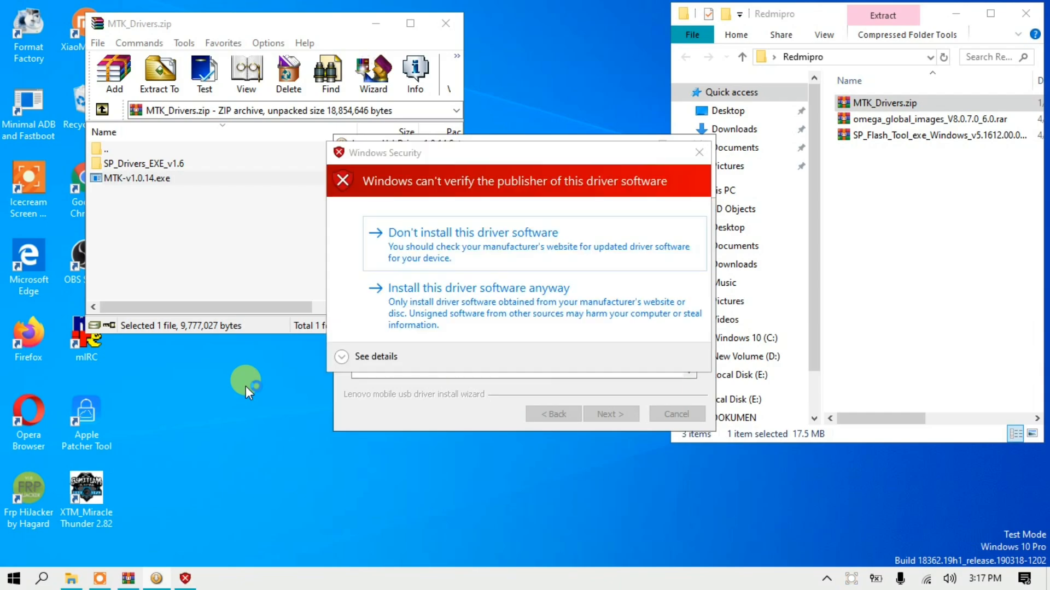
left_click(517, 296)
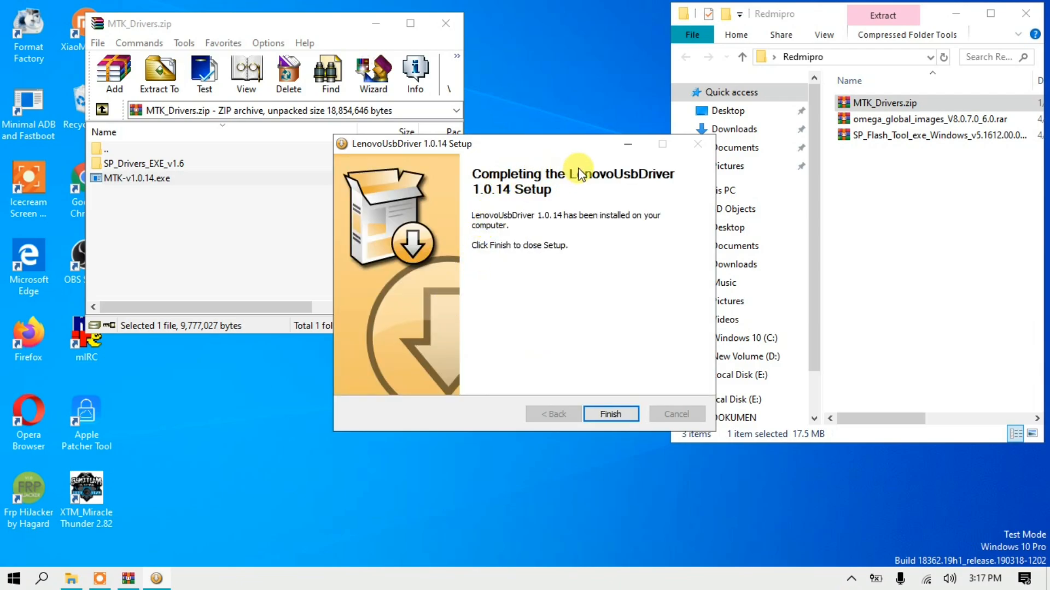
left_click(618, 414)
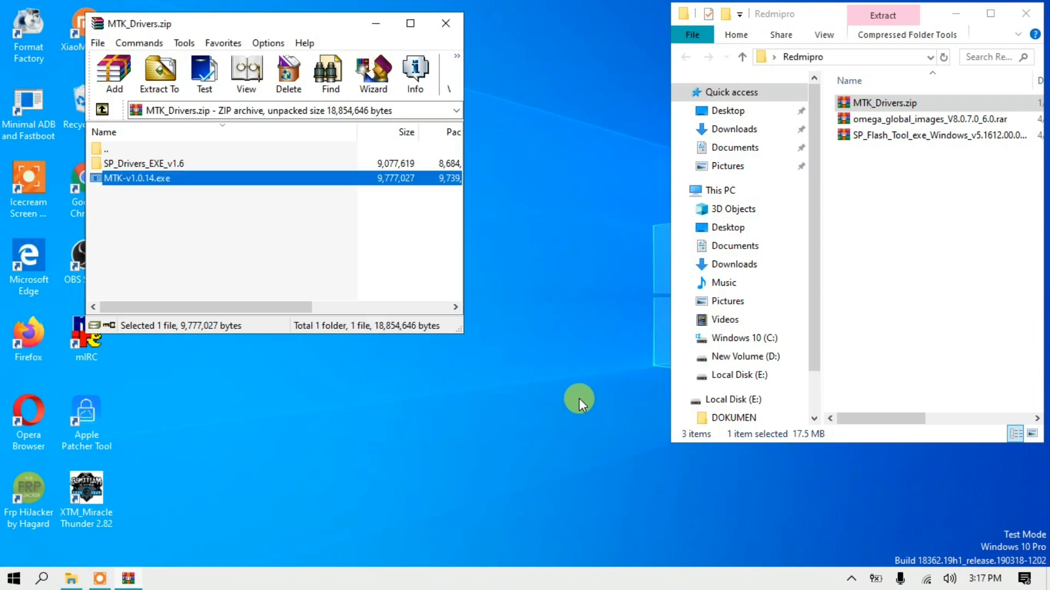
left_click(444, 29)
- Extract omega_global_images_V8.0.7.0_6.0.rar directly into the Redmipro folder, entering the archive password
left_click(886, 119)
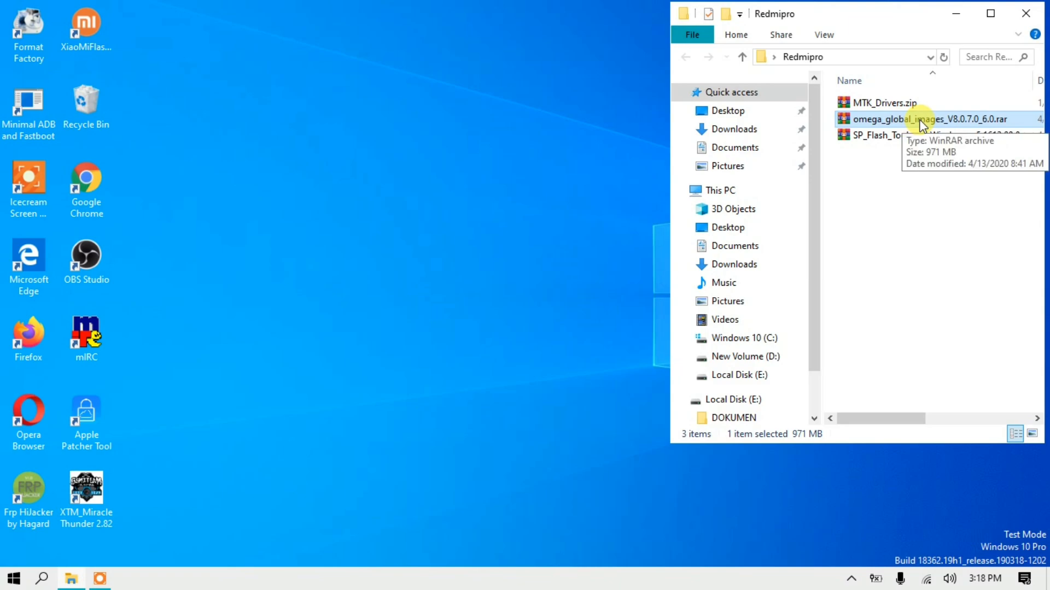
right_click(882, 121)
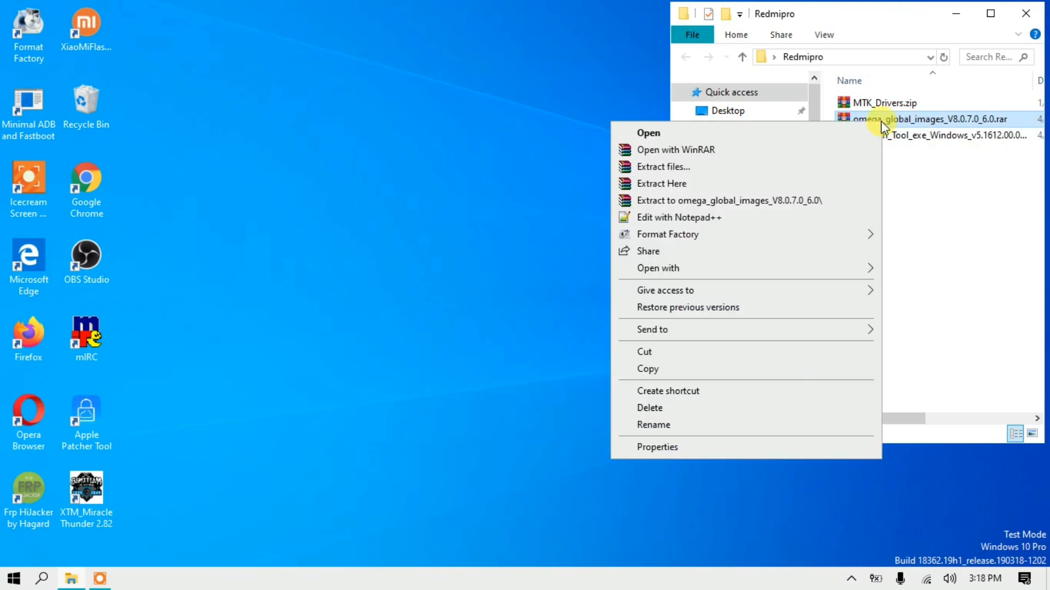
left_click(678, 186)
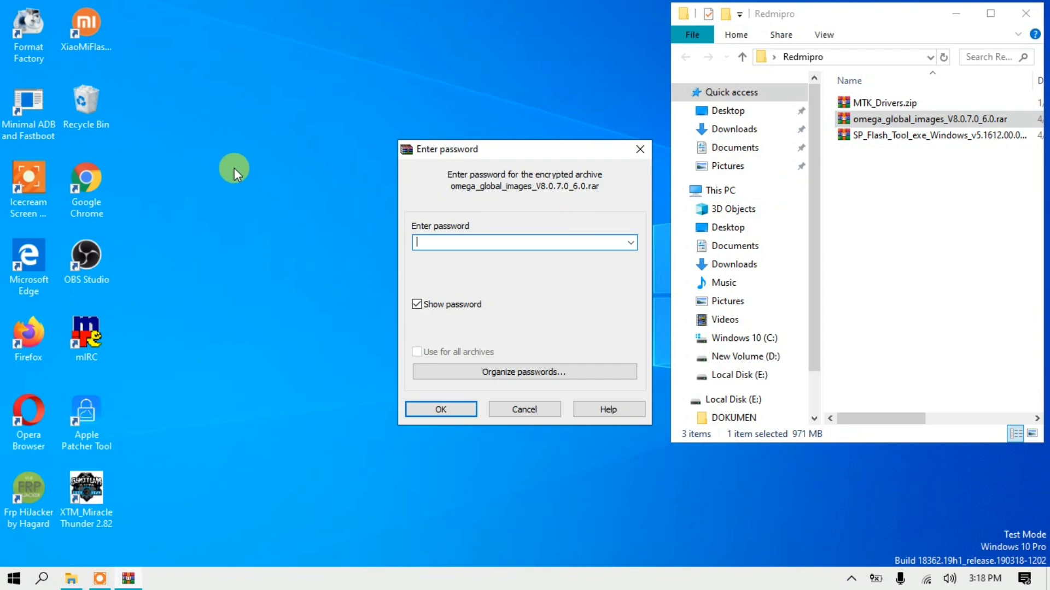
type("magelangflasher")
left_click_drag(481, 242, 411, 234)
left_click(506, 246)
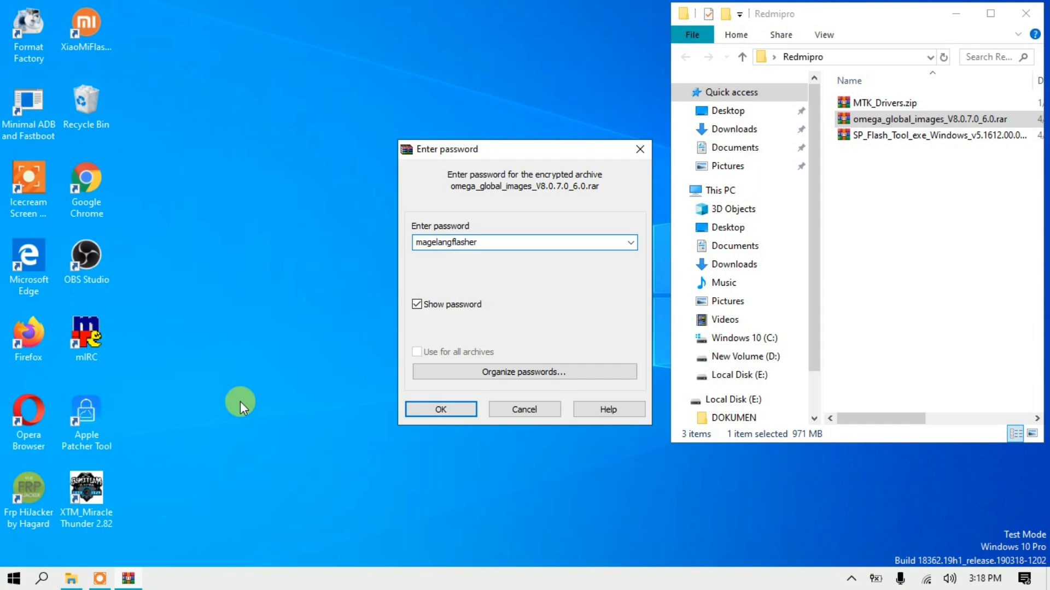
left_click(429, 410)
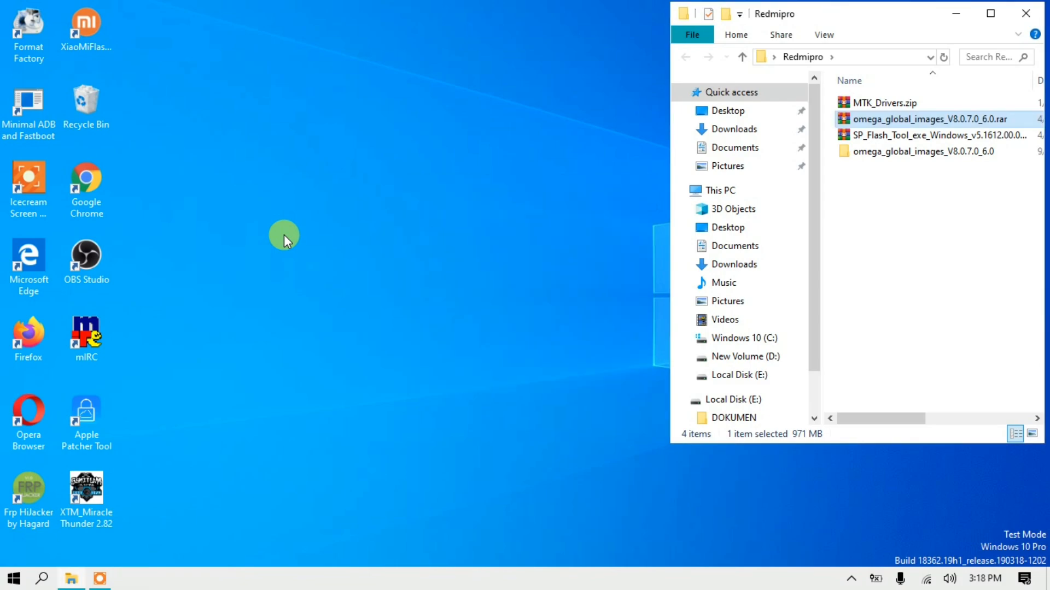
- Examine the files inside the extracted omega_global_images_V8.0.7.0_6.0 folder and return to the Redmipro folder
left_click(869, 153)
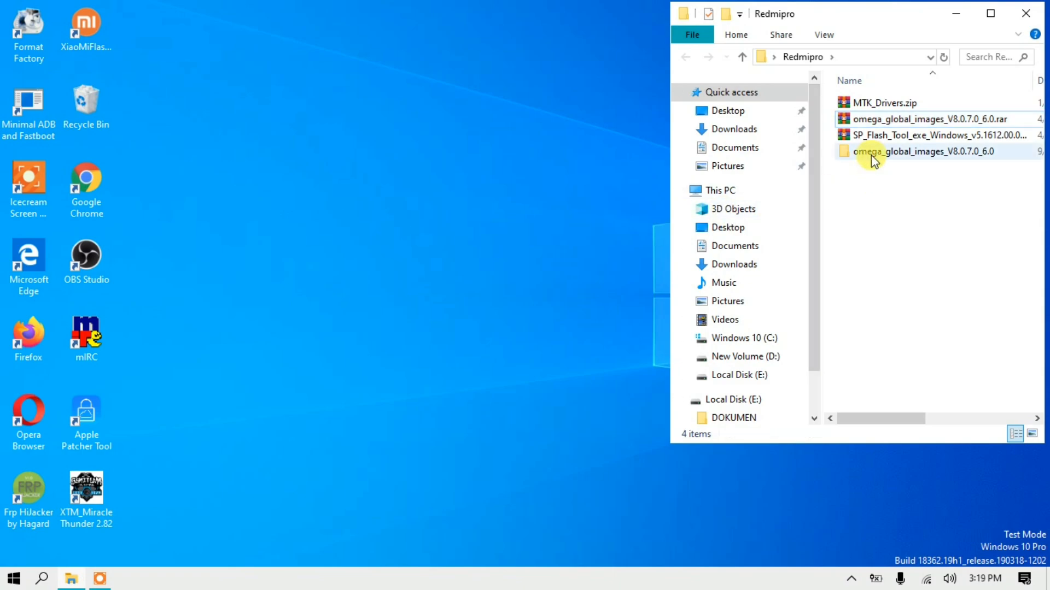
mouse_move(869, 155)
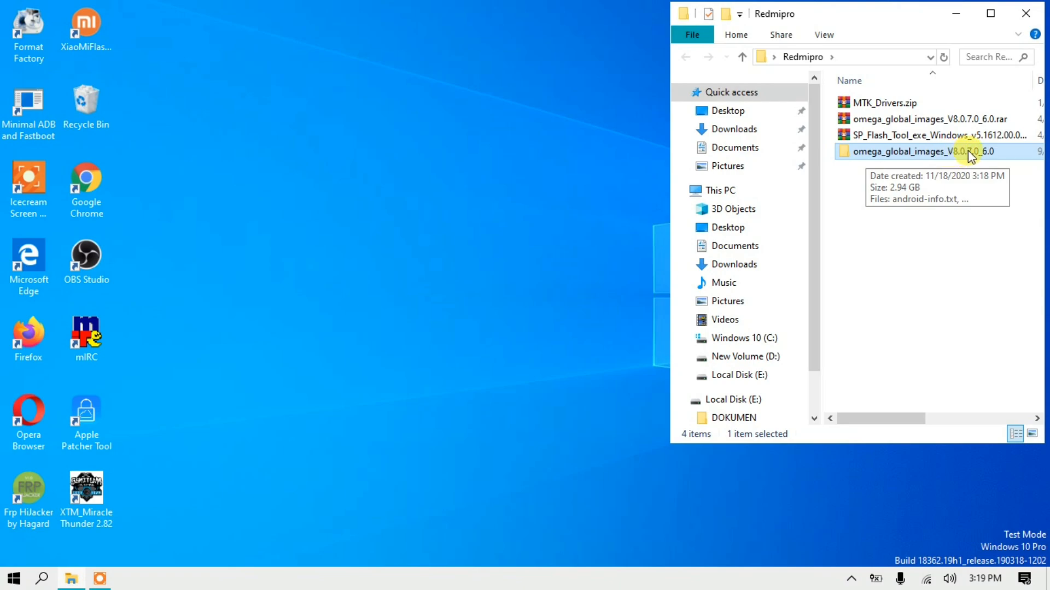
left_click(886, 206)
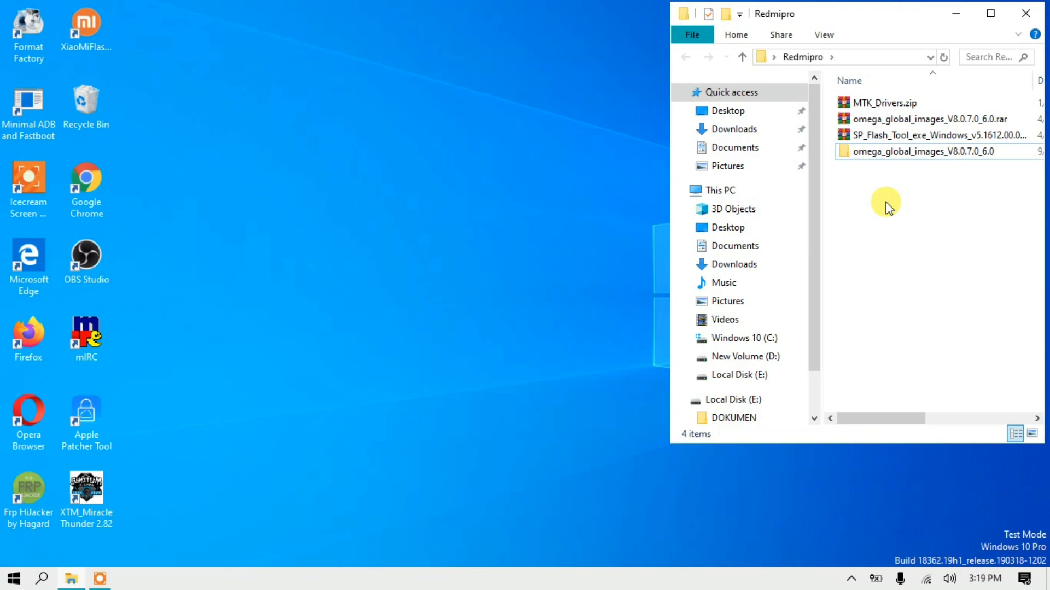
double_click(884, 155)
scroll(884, 156, "down", 1)
scroll(893, 191, "up", 1)
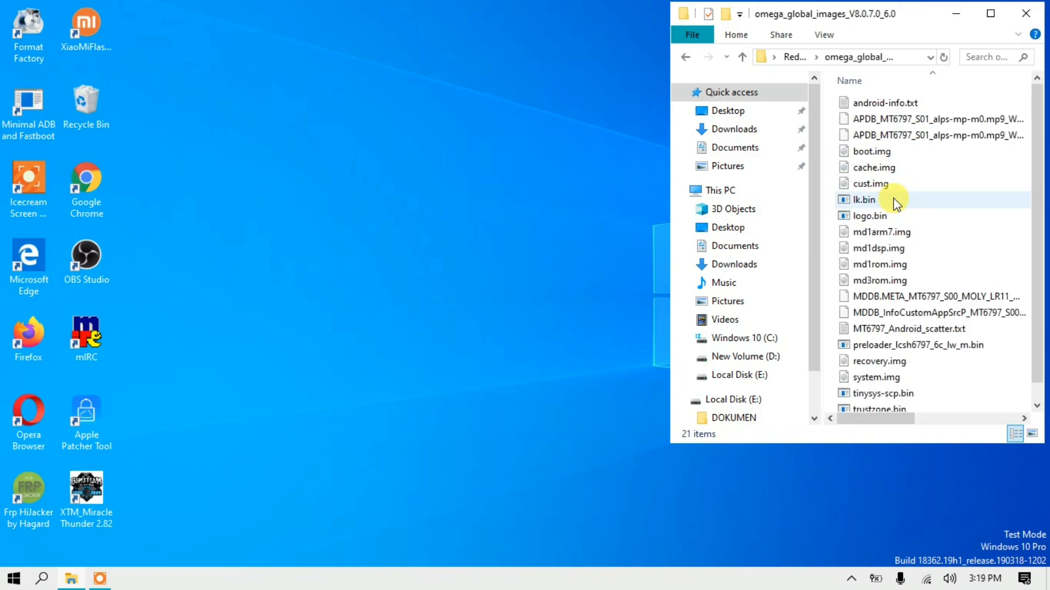
scroll(896, 203, "down", 1)
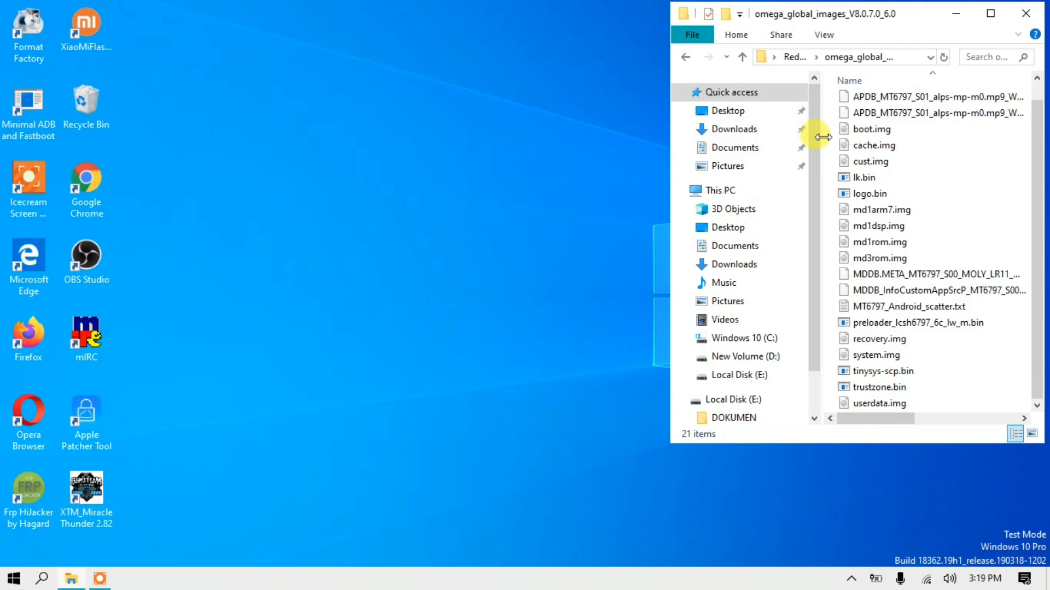
left_click_drag(823, 137, 770, 137)
scroll(835, 159, "up", 1)
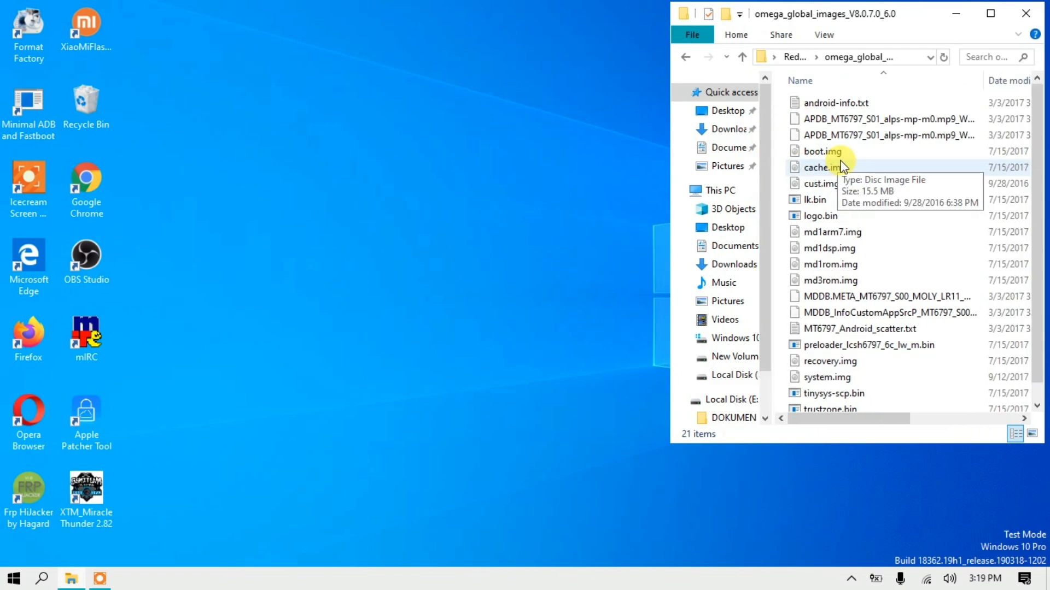
left_click(690, 65)
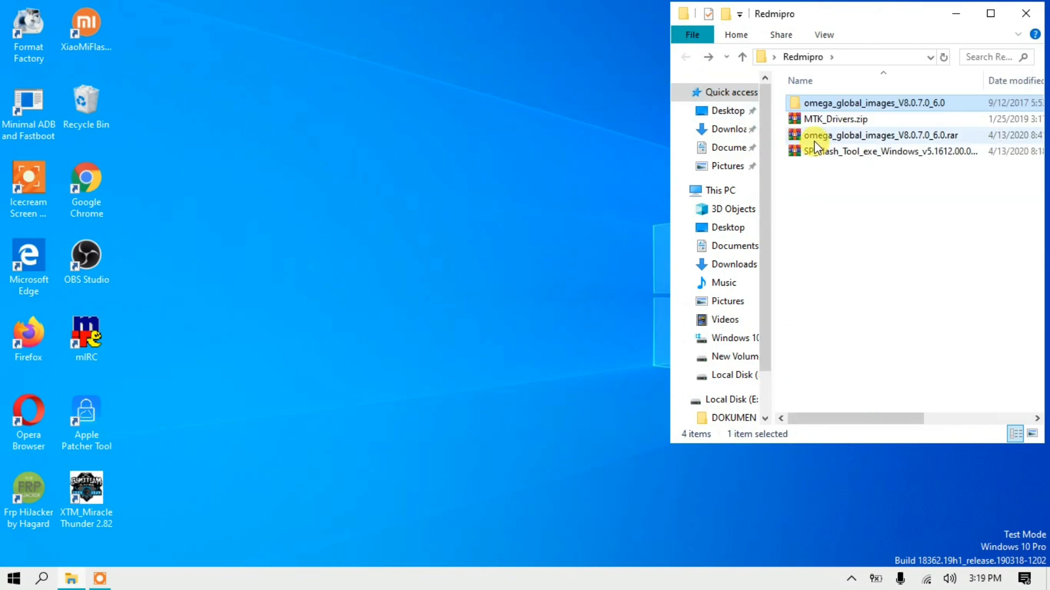
- Extract the SP_Flash_Tool_exe_Windows_v5.1612.00.000.7z archive into the Redmipro folder
left_click(817, 153)
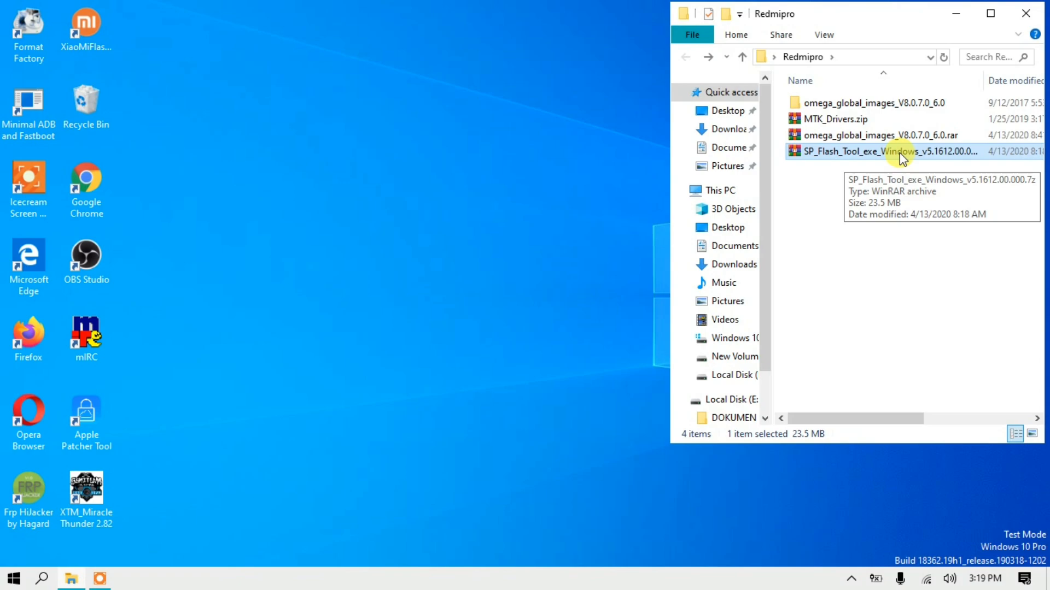
right_click(837, 154)
left_click(765, 214)
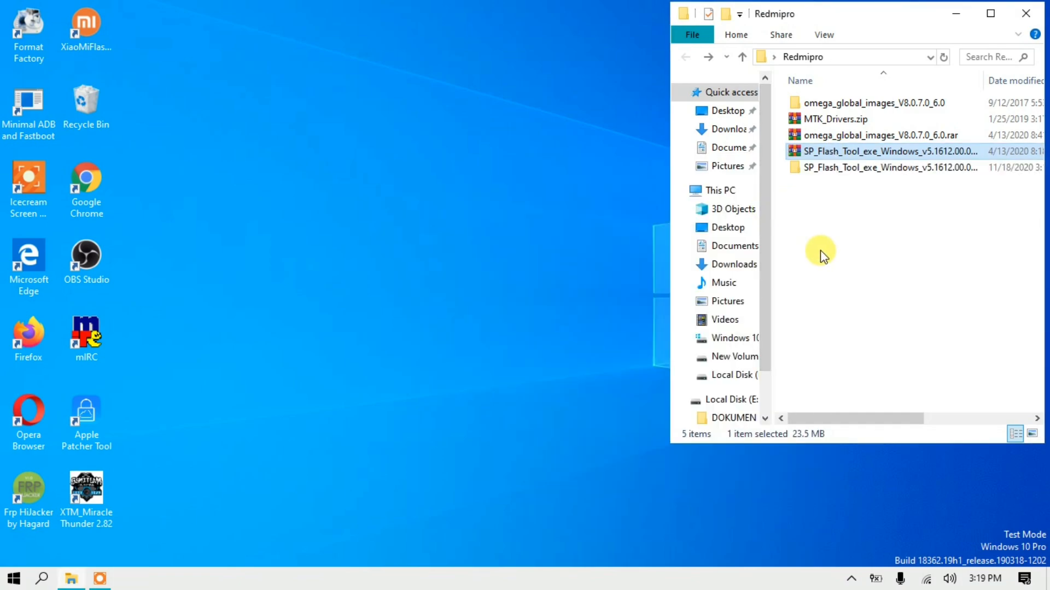
- Launch flash_tool.exe from the extracted SP Flash Tool folder and move its window clear of the file listing
left_click(829, 170)
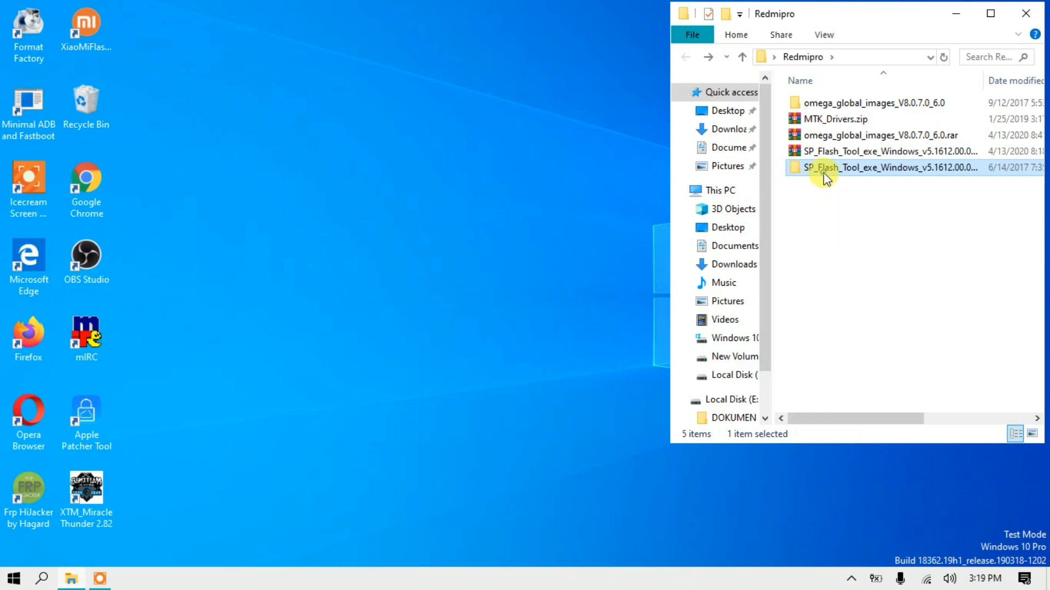
double_click(823, 173)
scroll(823, 173, "down", 1)
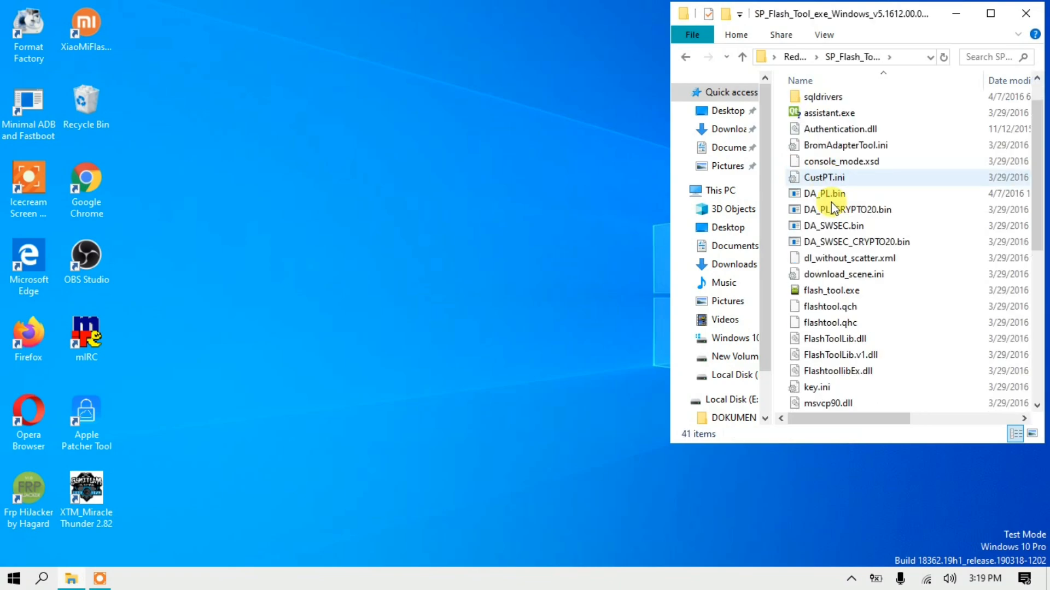
left_click(828, 291)
double_click(830, 295)
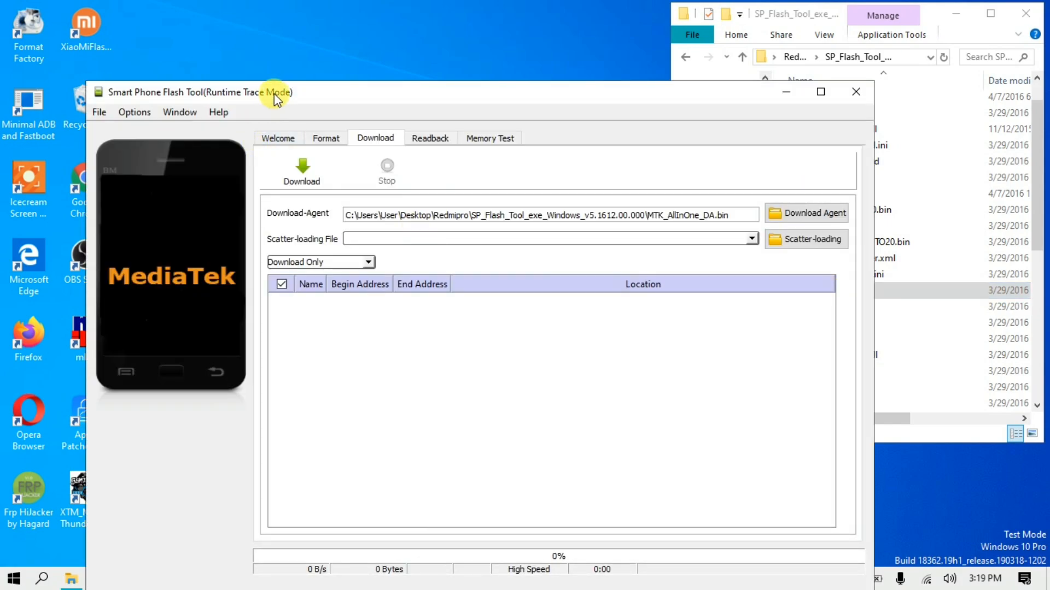
left_click_drag(274, 94, 188, 16)
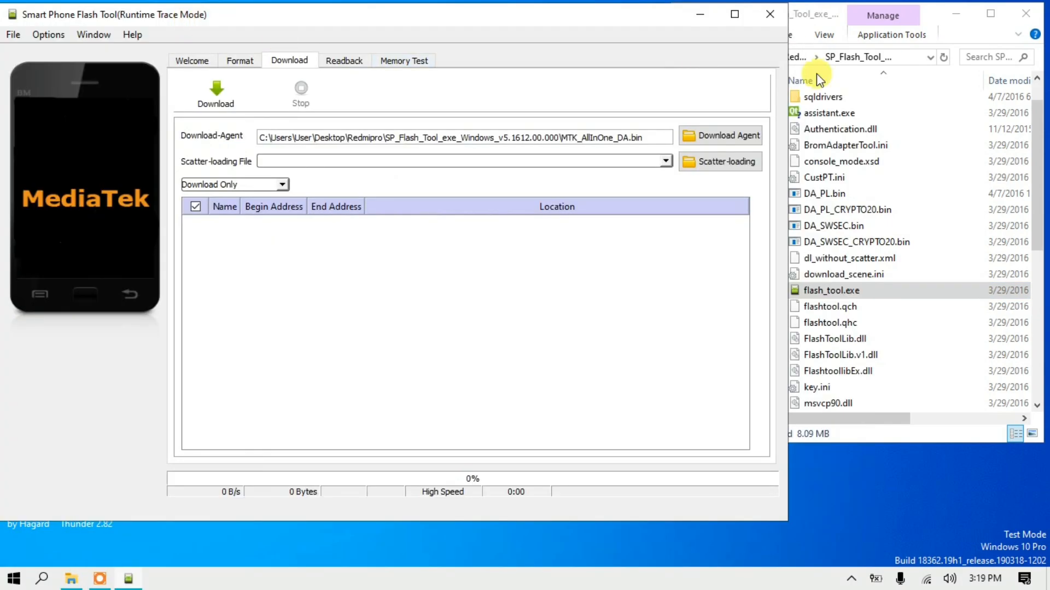
- Locate MT6797_Android_scatter.txt in the omega_global_images_V8.0.7.0_6.0 firmware folder
left_click(931, 14)
left_click(683, 55)
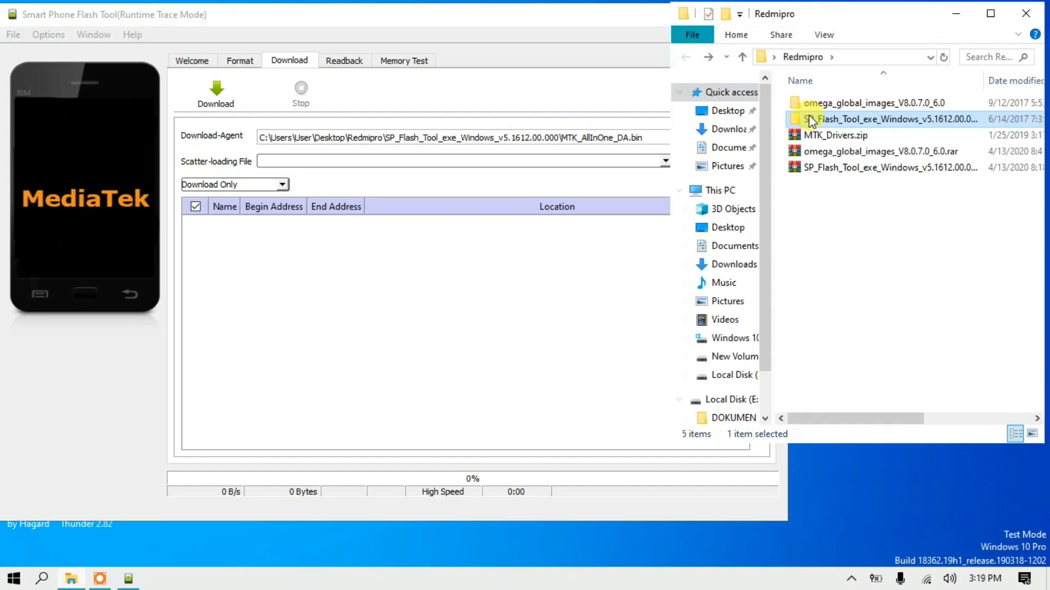
left_click(858, 105)
double_click(844, 104)
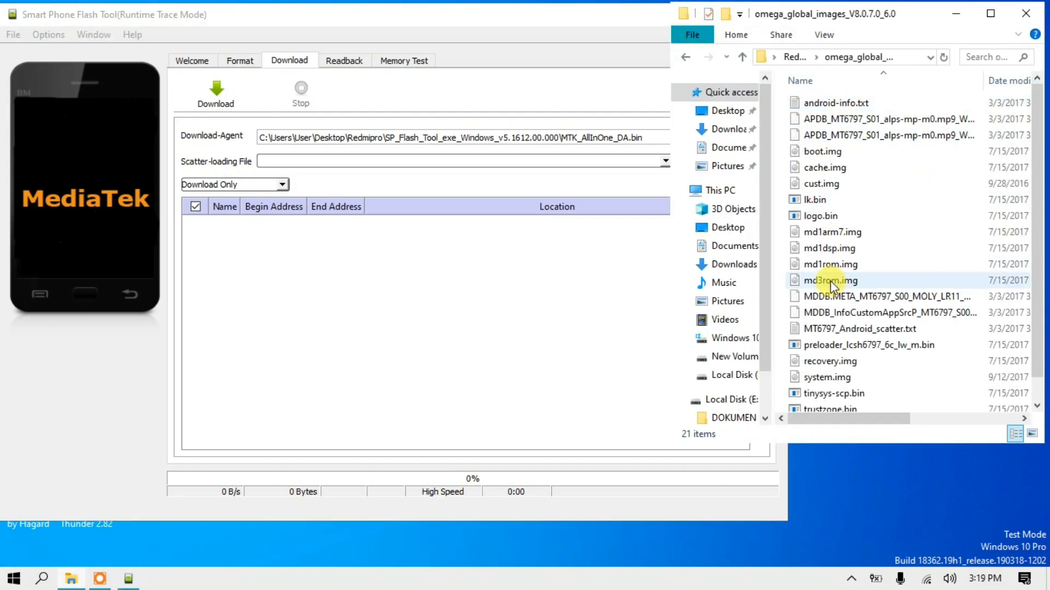
scroll(843, 285, "down", 1)
left_click(814, 308)
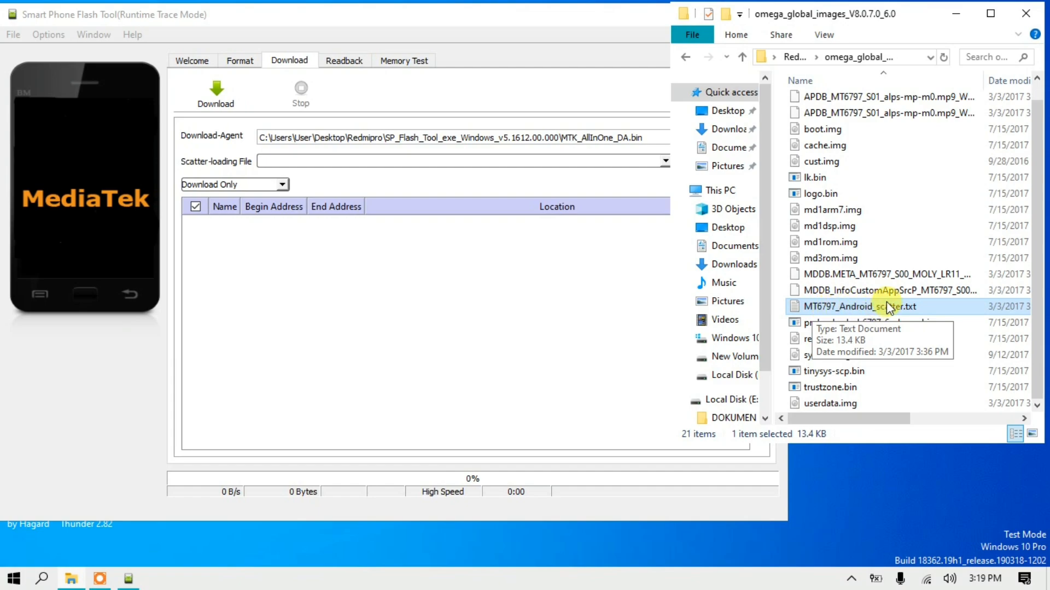
- Load MT6797_Android_scatter.txt from Desktop > Redmipro > omega_global_images_V8.0.7.0_6.0 as the flash tool's scatter-loading file
left_click(351, 270)
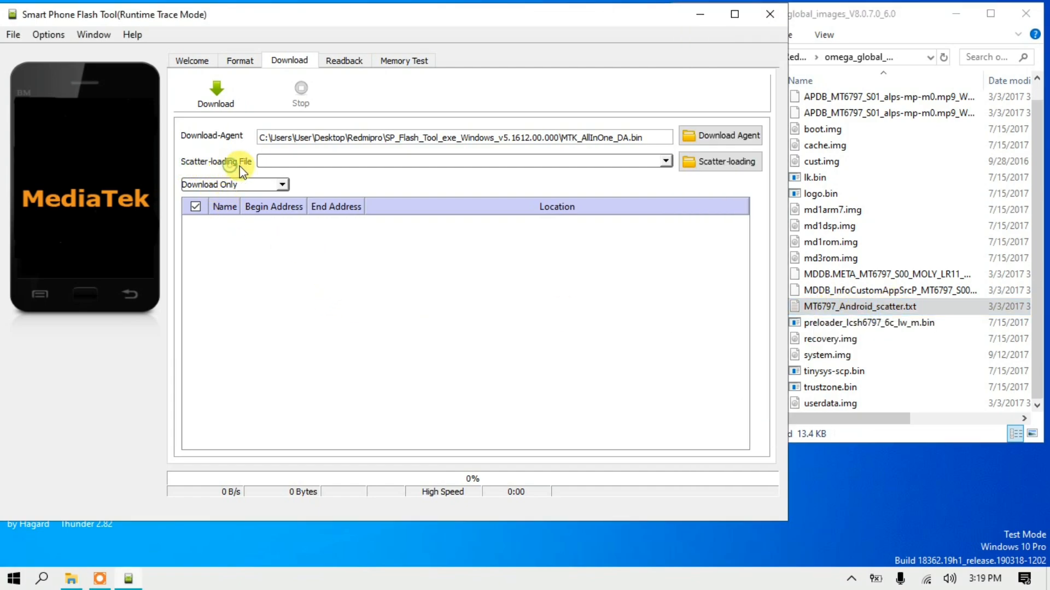
left_click(712, 163)
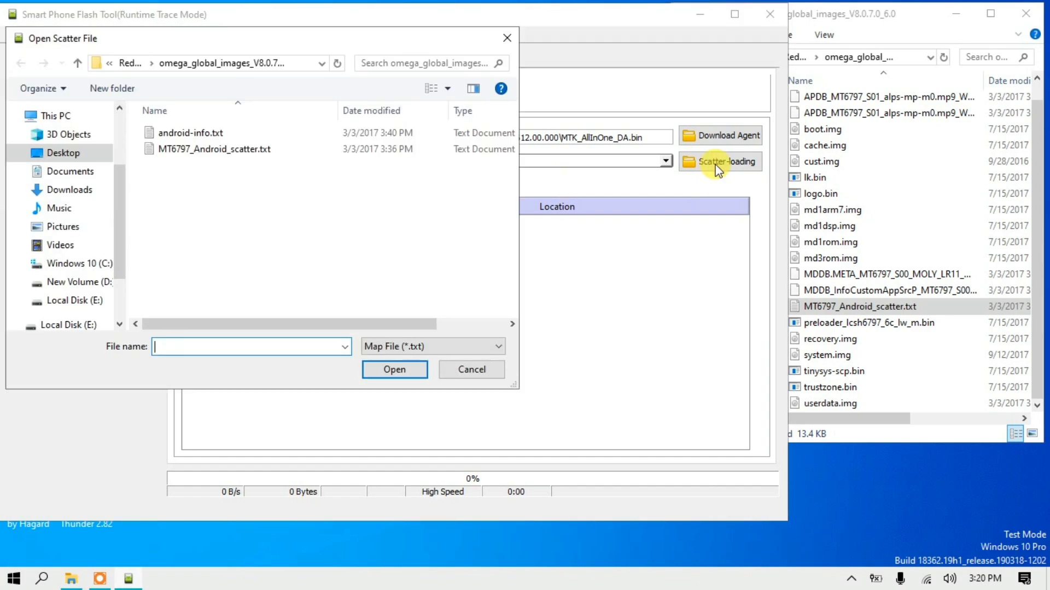
left_click(70, 154)
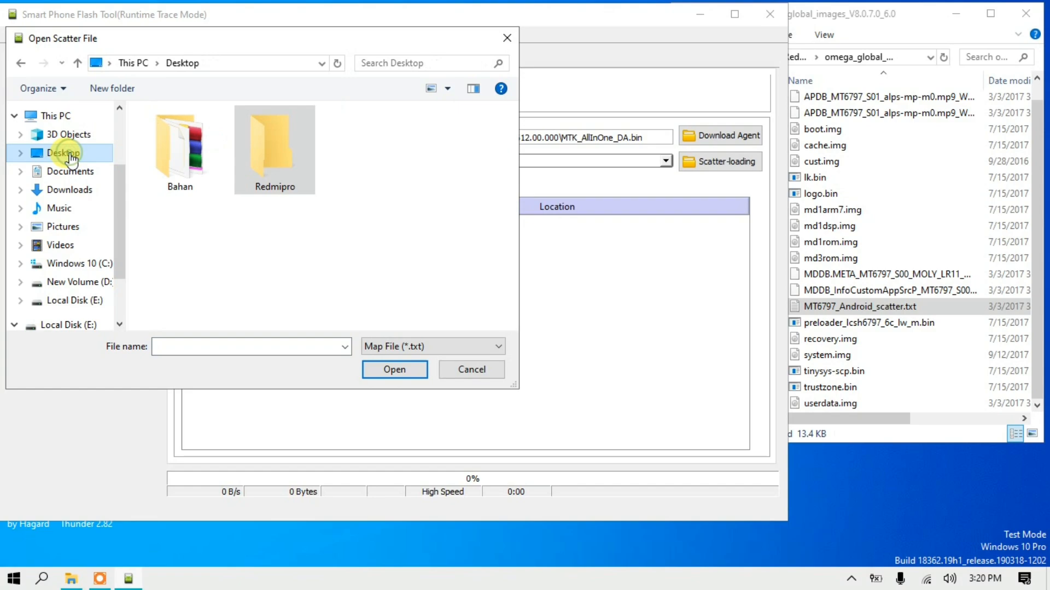
double_click(273, 150)
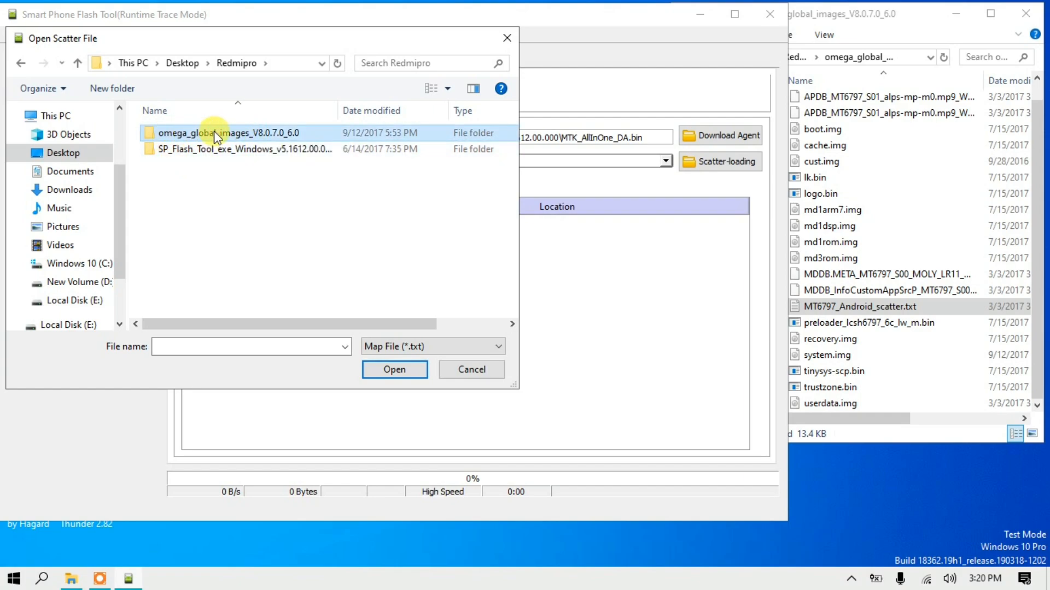
double_click(257, 135)
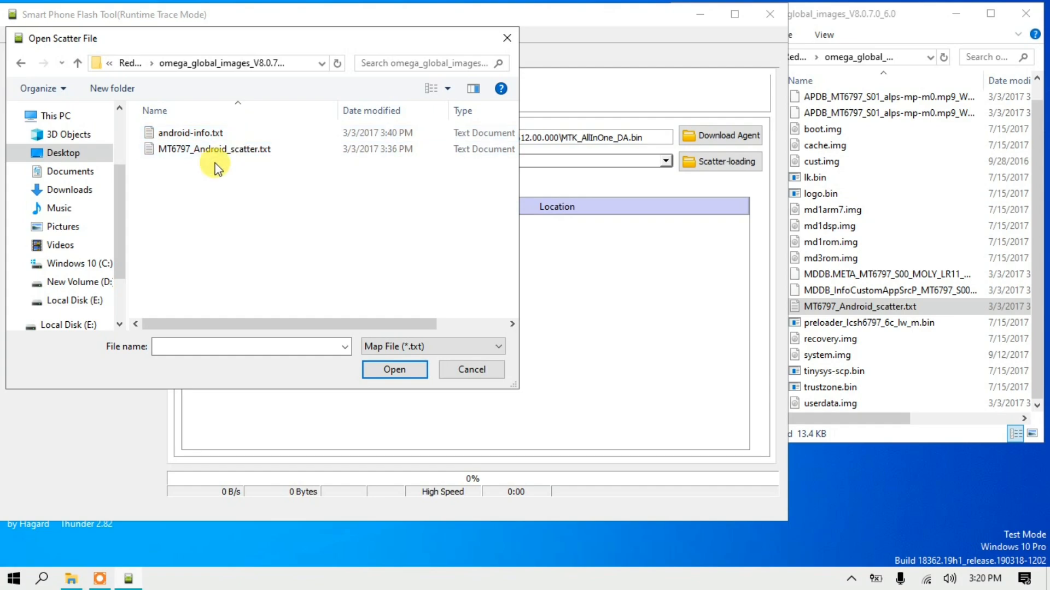
left_click(203, 156)
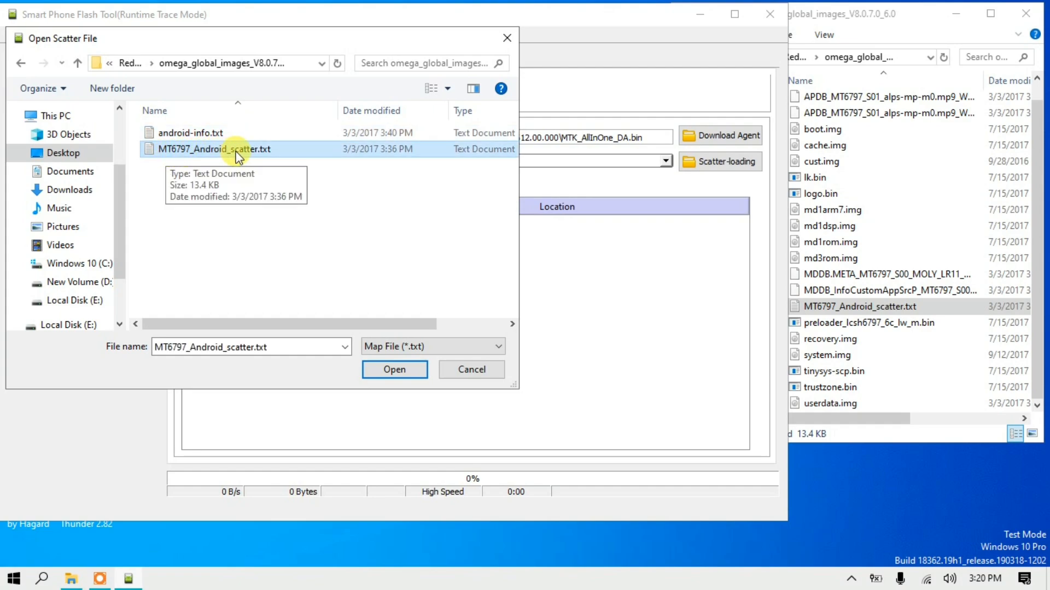
left_click(390, 376)
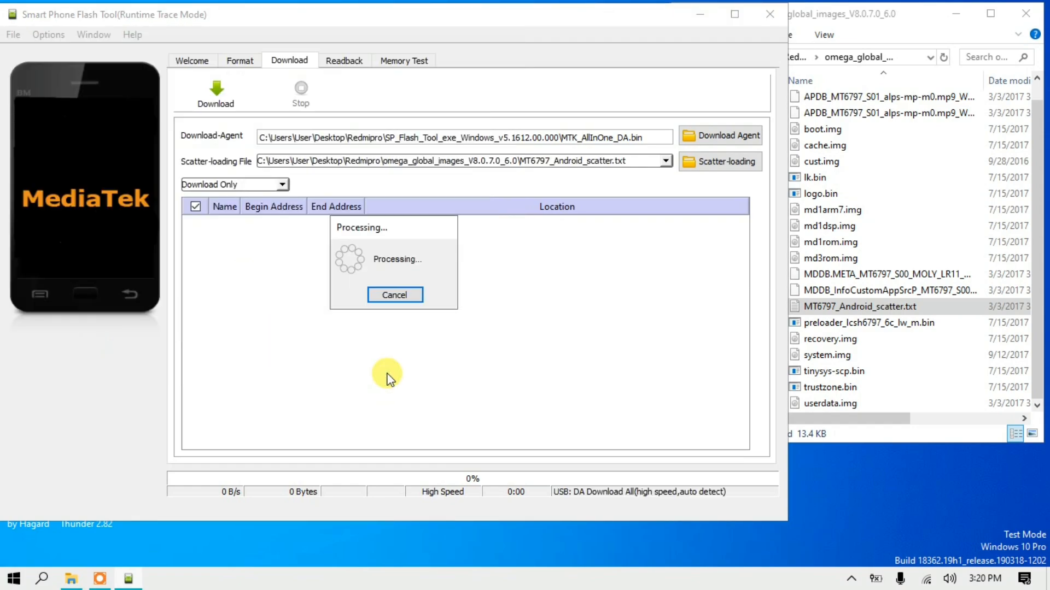
- Review the loaded partition list and exclude the preloader partition from the download
scroll(284, 309, "down", 2)
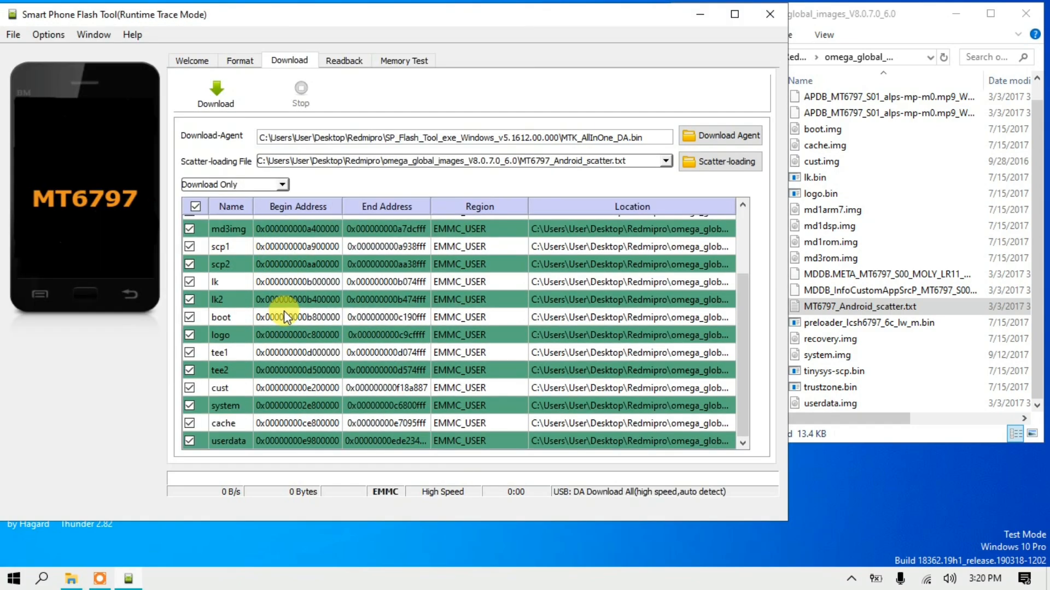
scroll(287, 312, "up", 2)
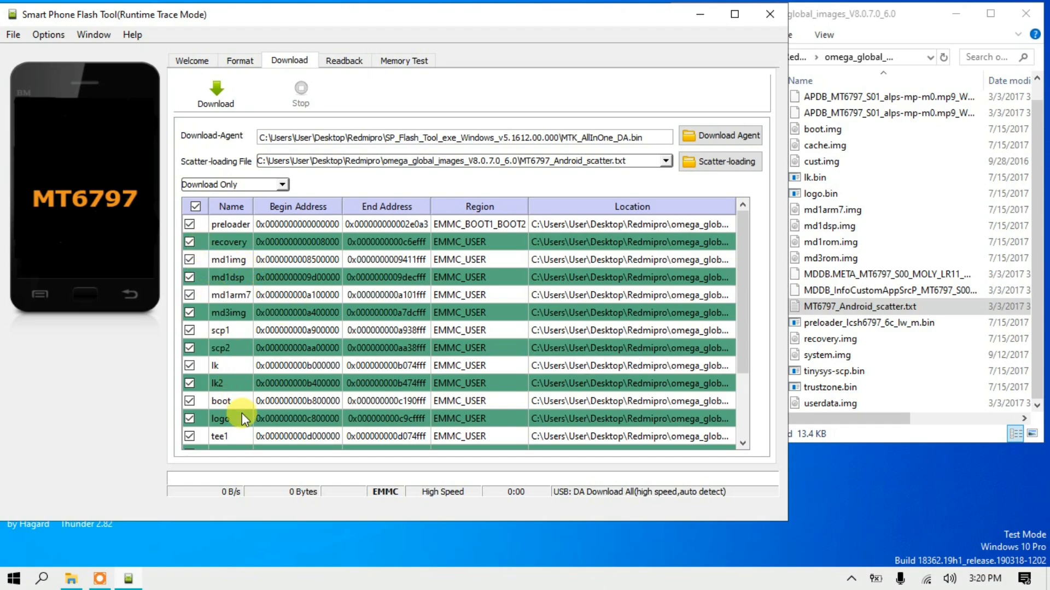
left_click(188, 224)
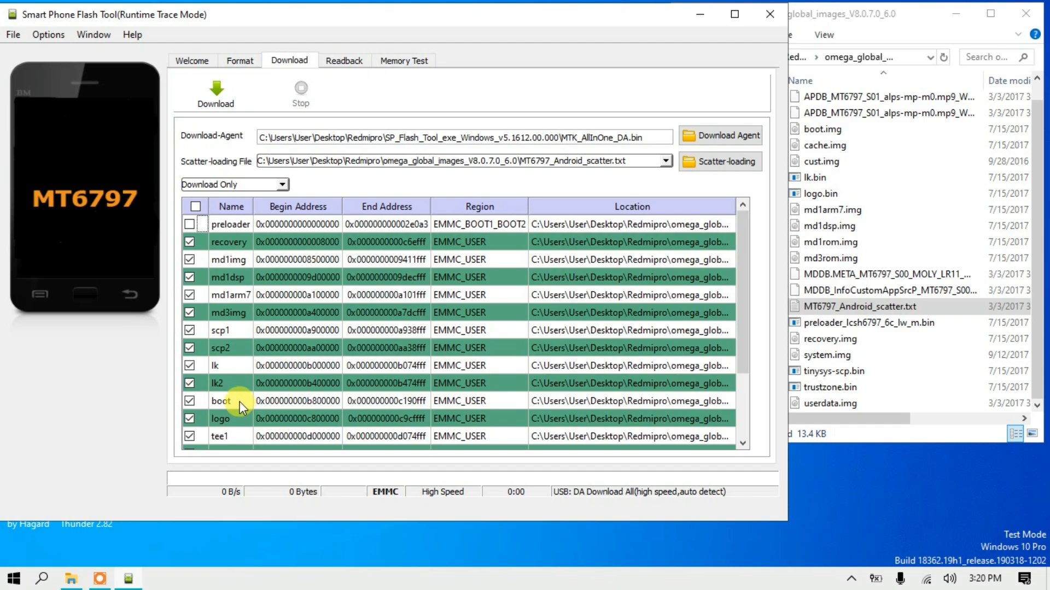